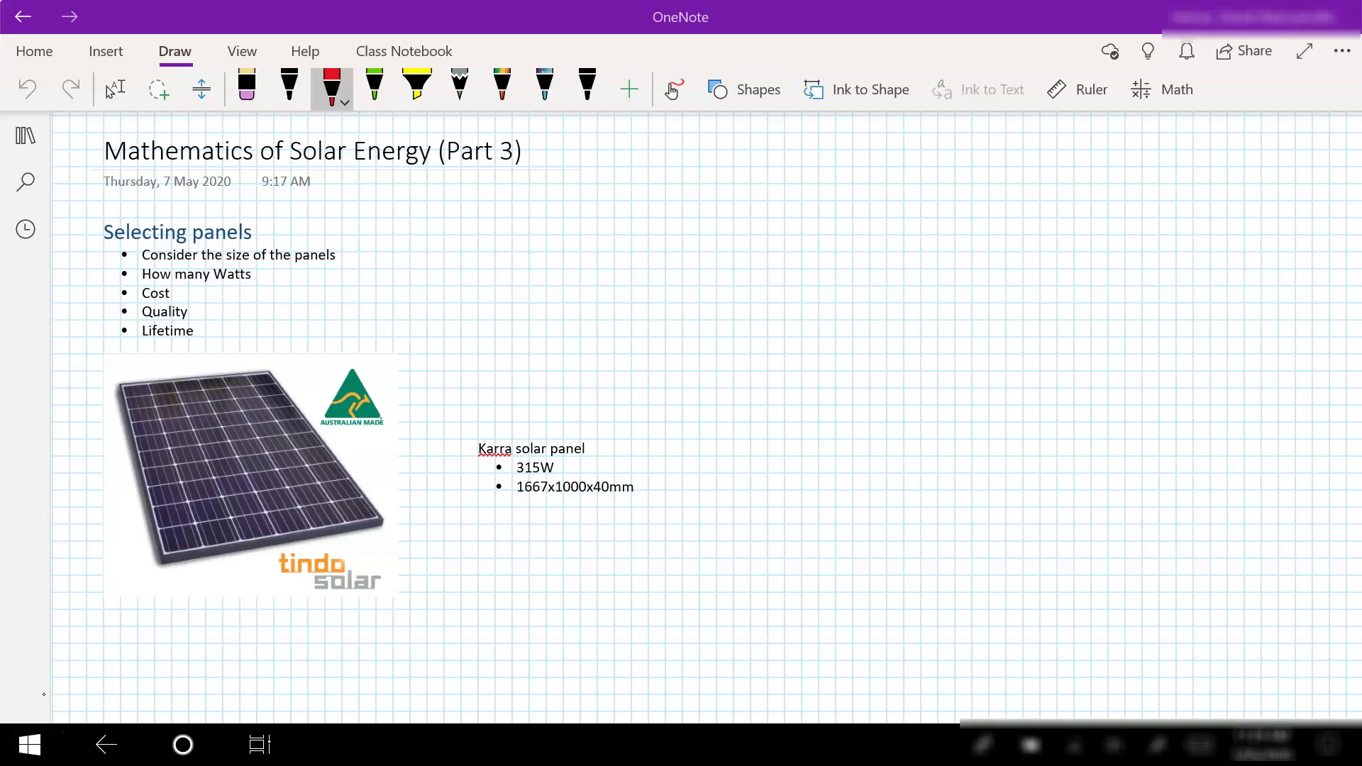
# Circle the Karra panel's 315W and panel size bullets in red ink.
pyautogui.click(332, 89)
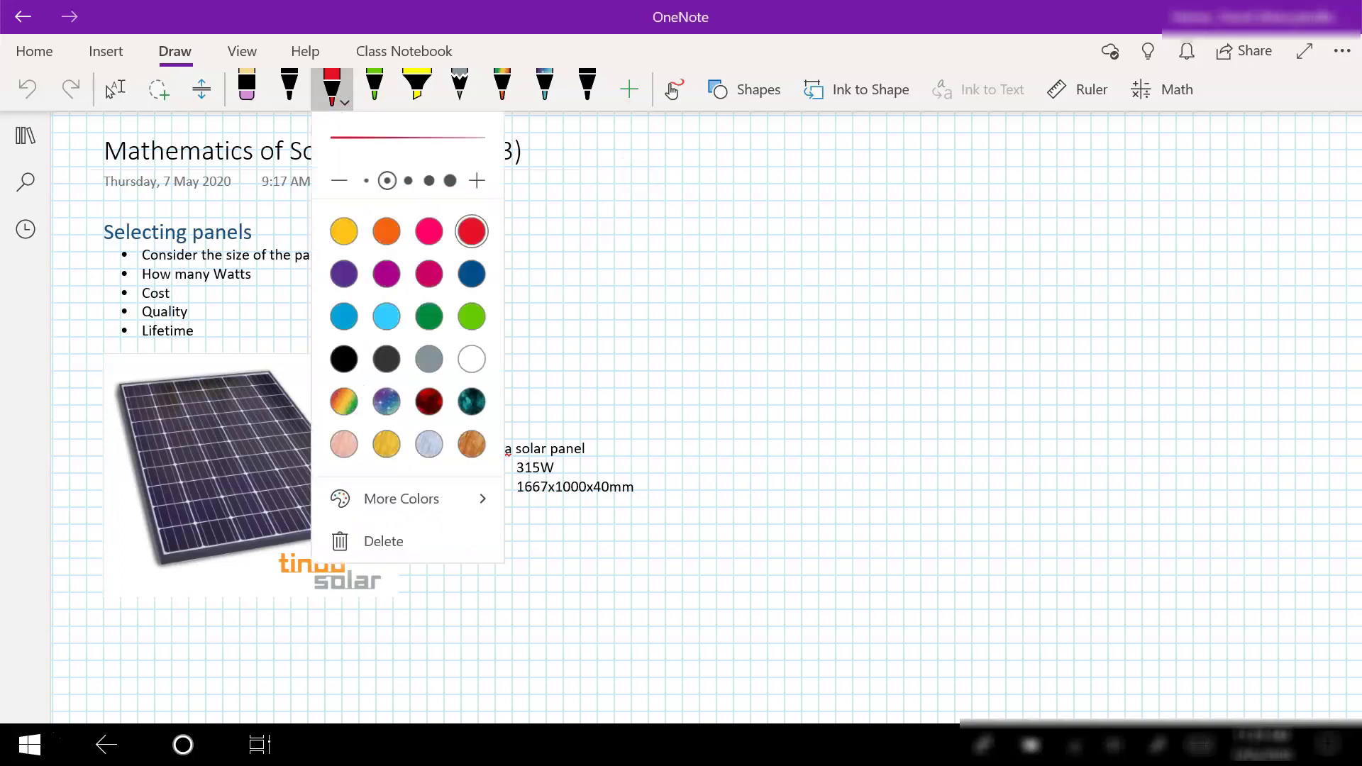
pyautogui.press('Escape')
pyautogui.moveTo(650, 479); pyautogui.dragTo(624, 452)
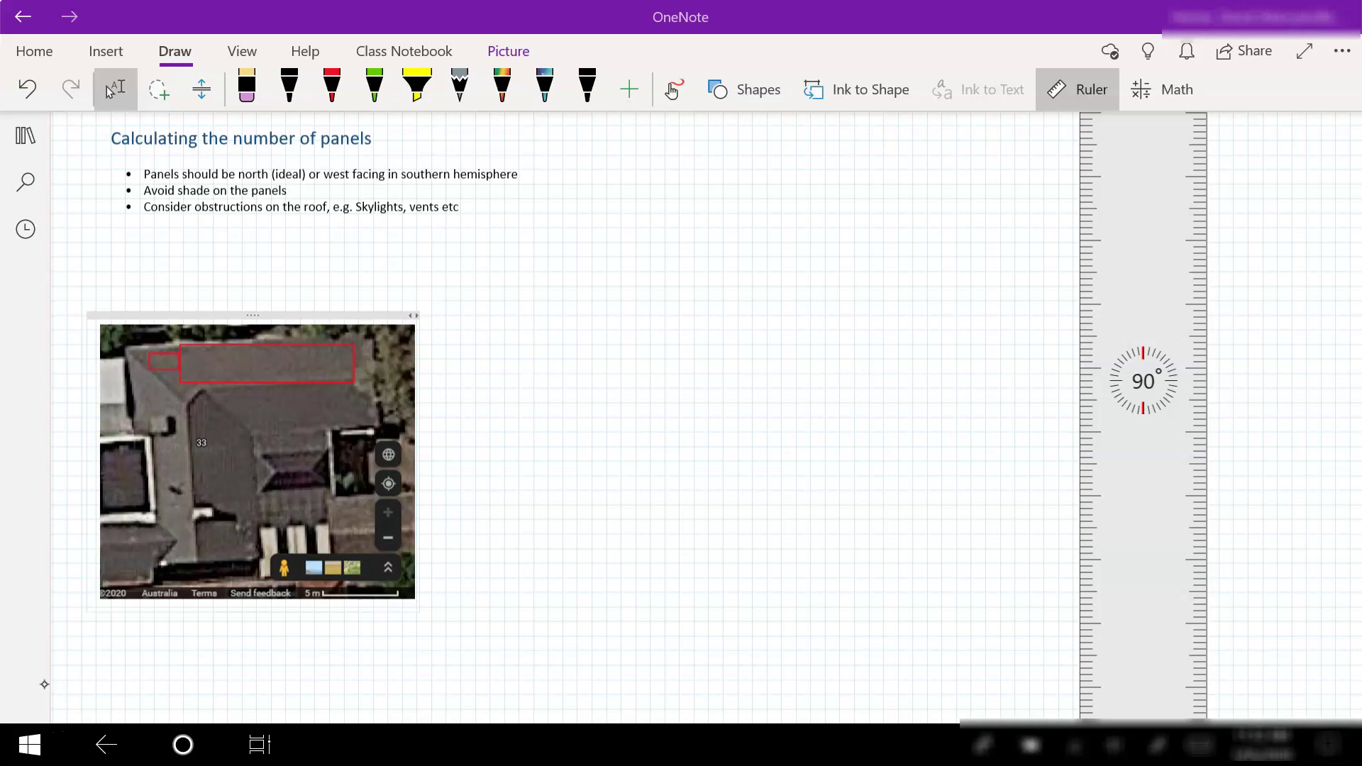
# Draw a red north arrow to the right of the roof map.
pyautogui.click(331, 87)
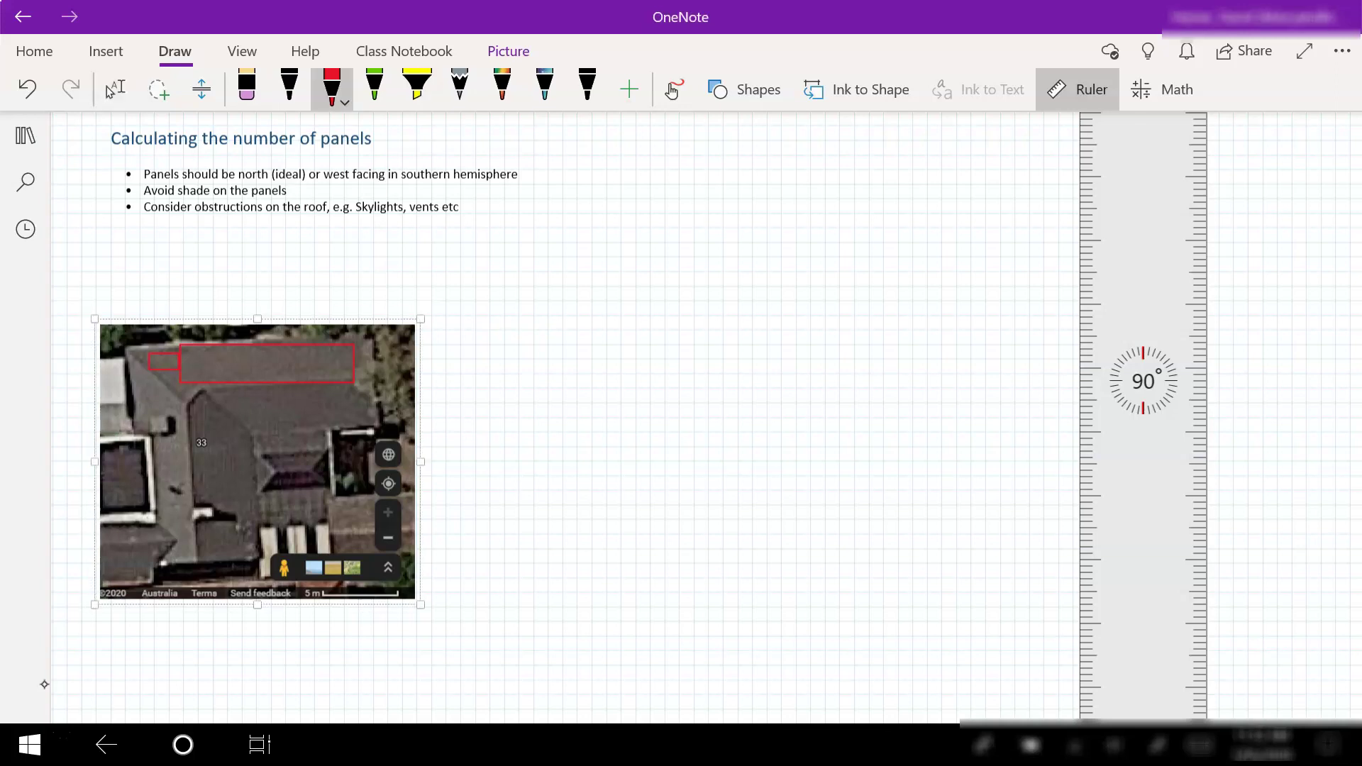
pyautogui.moveTo(447, 366); pyautogui.dragTo(455, 294)
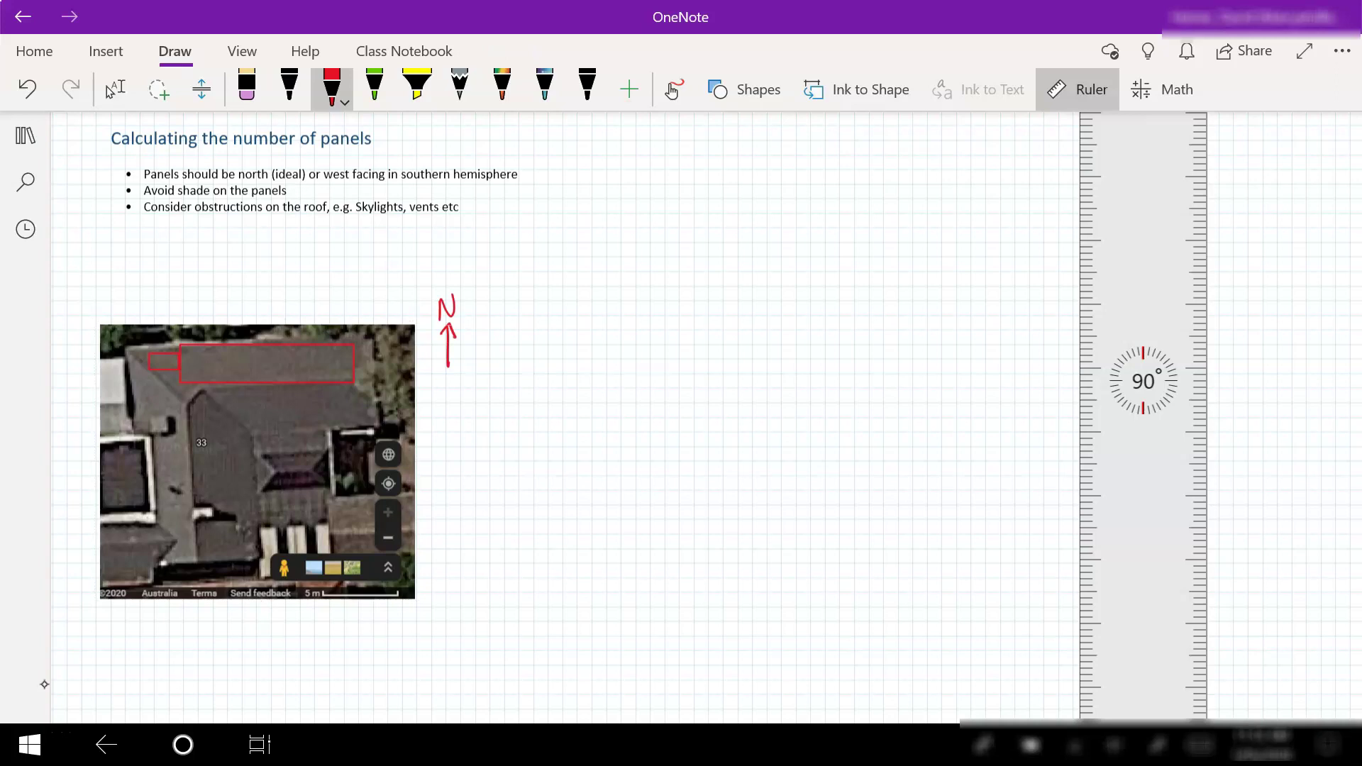
pyautogui.click(111, 89)
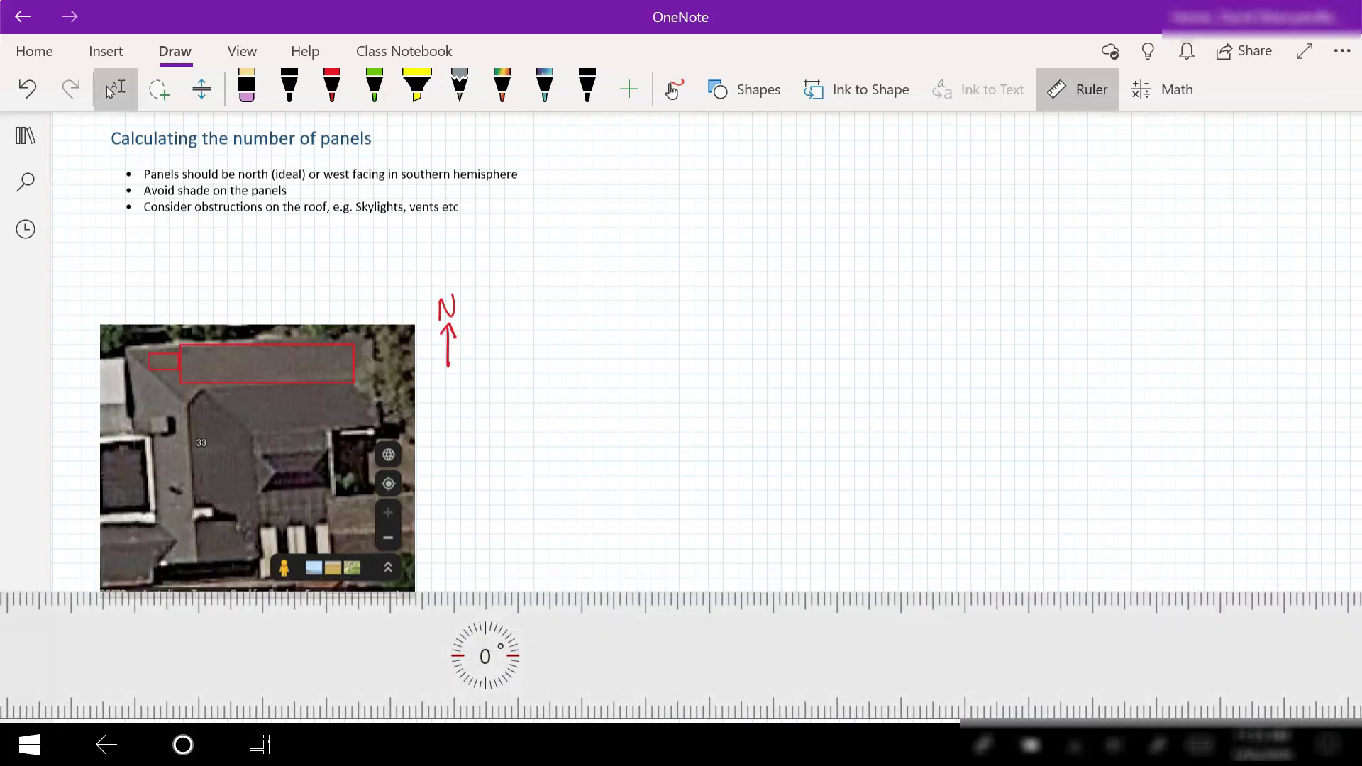
pyautogui.scroll(-1, 257, 458)
pyautogui.click(257, 458)
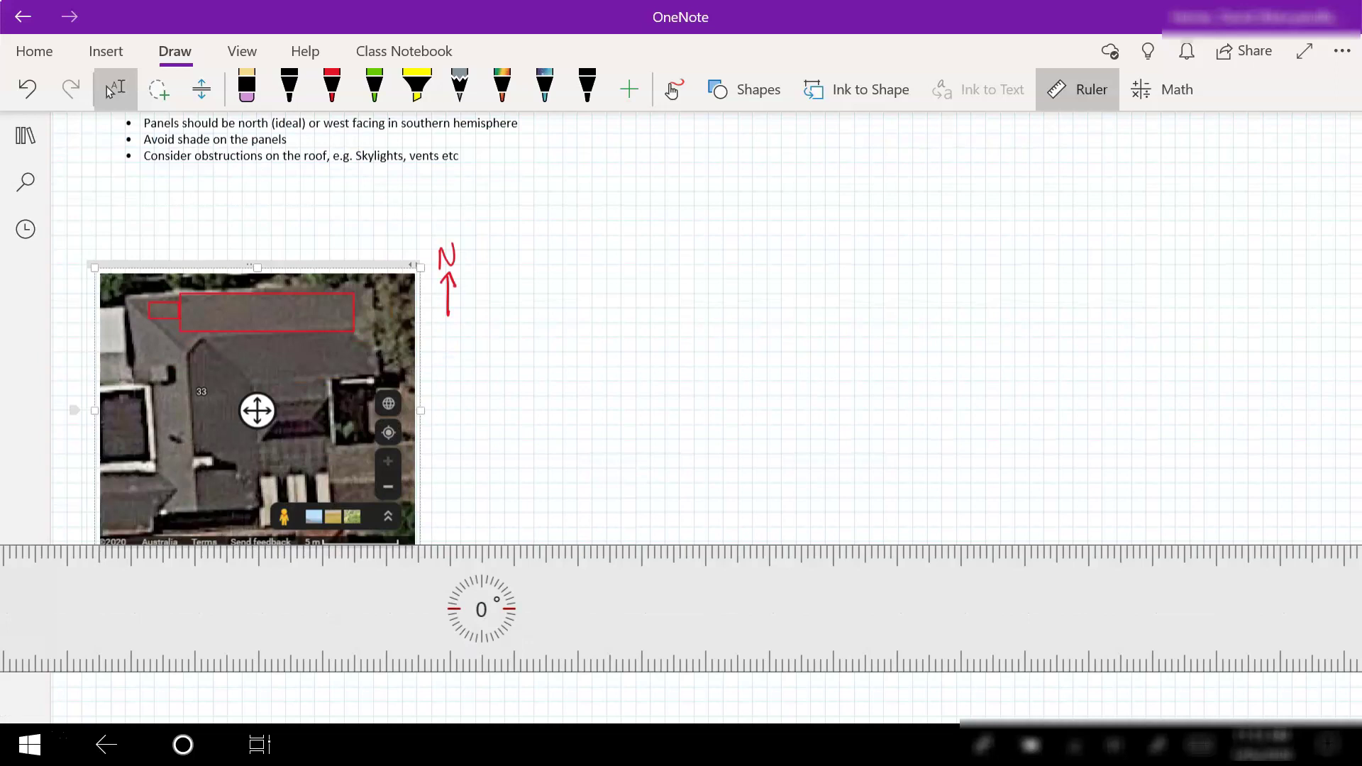
# Handwrite '12 units corresponds to 5m' in red beside the map.
pyautogui.click(332, 85)
pyautogui.moveTo(587, 252)
pyautogui.mouseDown()
pyautogui.moveTo(590, 284)
pyautogui.moveTo(616, 283)
pyautogui.mouseUp()
pyautogui.moveTo(631, 259); pyautogui.dragTo(684, 280)
pyautogui.moveTo(729, 263); pyautogui.dragTo(851, 270)
pyautogui.moveTo(888, 255); pyautogui.dragTo(908, 273)
pyautogui.moveTo(947, 251); pyautogui.dragTo(992, 273)
# Write '∴ 1 unit corresponds to 5 ÷ 12 = 0.42 m' on the next line.
pyautogui.moveTo(566, 308)
pyautogui.mouseDown()
pyautogui.moveTo(634, 339)
pyautogui.moveTo(708, 323)
pyautogui.mouseUp()
pyautogui.moveTo(748, 330); pyautogui.dragTo(881, 326)
pyautogui.moveTo(906, 313)
pyautogui.mouseDown()
pyautogui.moveTo(926, 330)
pyautogui.moveTo(987, 327)
pyautogui.mouseUp()
pyautogui.moveTo(1002, 325); pyautogui.dragTo(1054, 337)
pyautogui.click(1016, 315)
pyautogui.click(1014, 336)
pyautogui.moveTo(1079, 323)
pyautogui.mouseDown()
pyautogui.moveTo(1100, 320)
pyautogui.moveTo(1096, 332)
pyautogui.moveTo(1118, 311)
pyautogui.moveTo(1154, 323)
pyautogui.mouseUp()
pyautogui.click(1136, 322)
pyautogui.moveTo(1149, 312); pyautogui.dragTo(1150, 332)
pyautogui.moveTo(1159, 310)
pyautogui.mouseDown()
pyautogui.moveTo(1172, 331)
pyautogui.moveTo(1228, 335)
pyautogui.mouseUp()
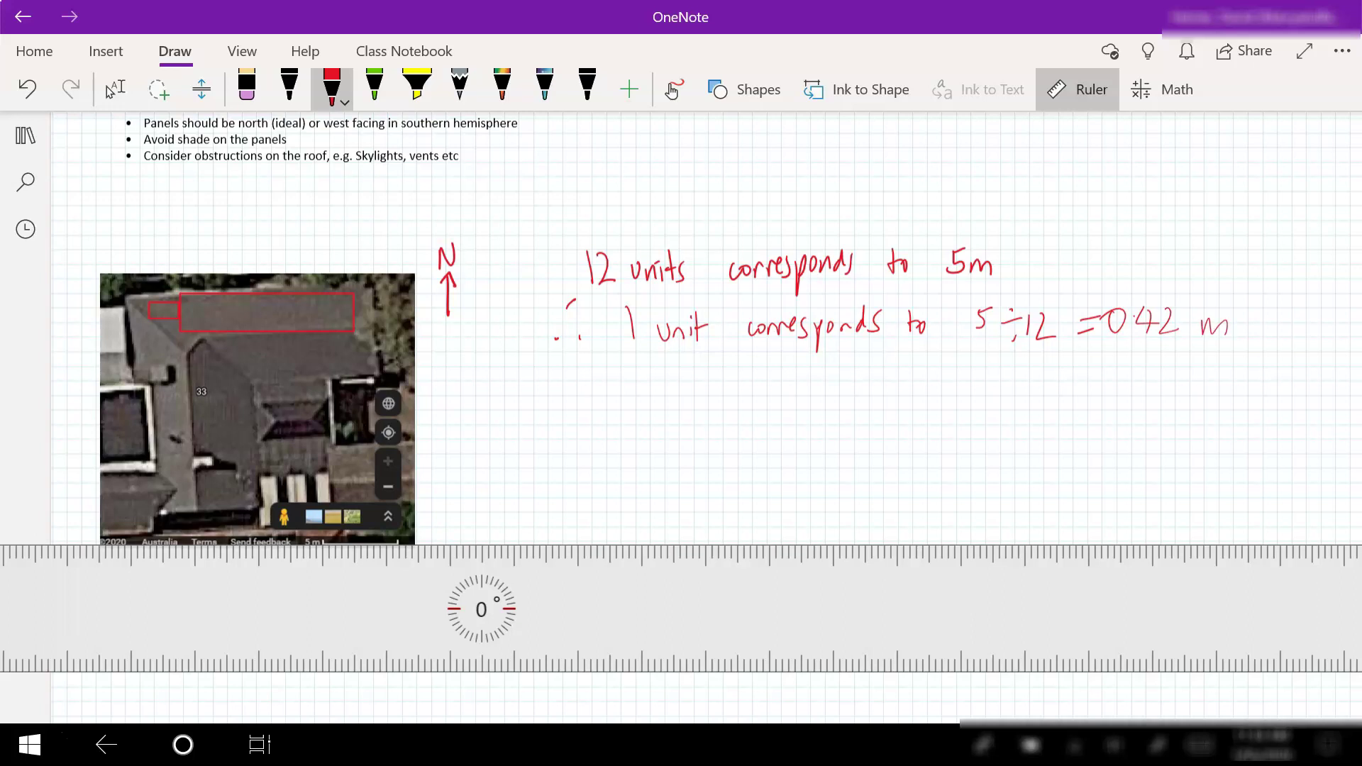
pyautogui.moveTo(481, 609)
pyautogui.mouseDown()
pyautogui.moveTo(547, 475)
pyautogui.moveTo(517, 392)
pyautogui.moveTo(480, 365)
pyautogui.moveTo(449, 404)
pyautogui.moveTo(395, 374)
pyautogui.moveTo(389, 352)
pyautogui.moveTo(409, 358)
pyautogui.moveTo(389, 365)
pyautogui.moveTo(423, 362)
pyautogui.moveTo(322, 228)
pyautogui.mouseUp()
pyautogui.click(111, 89)
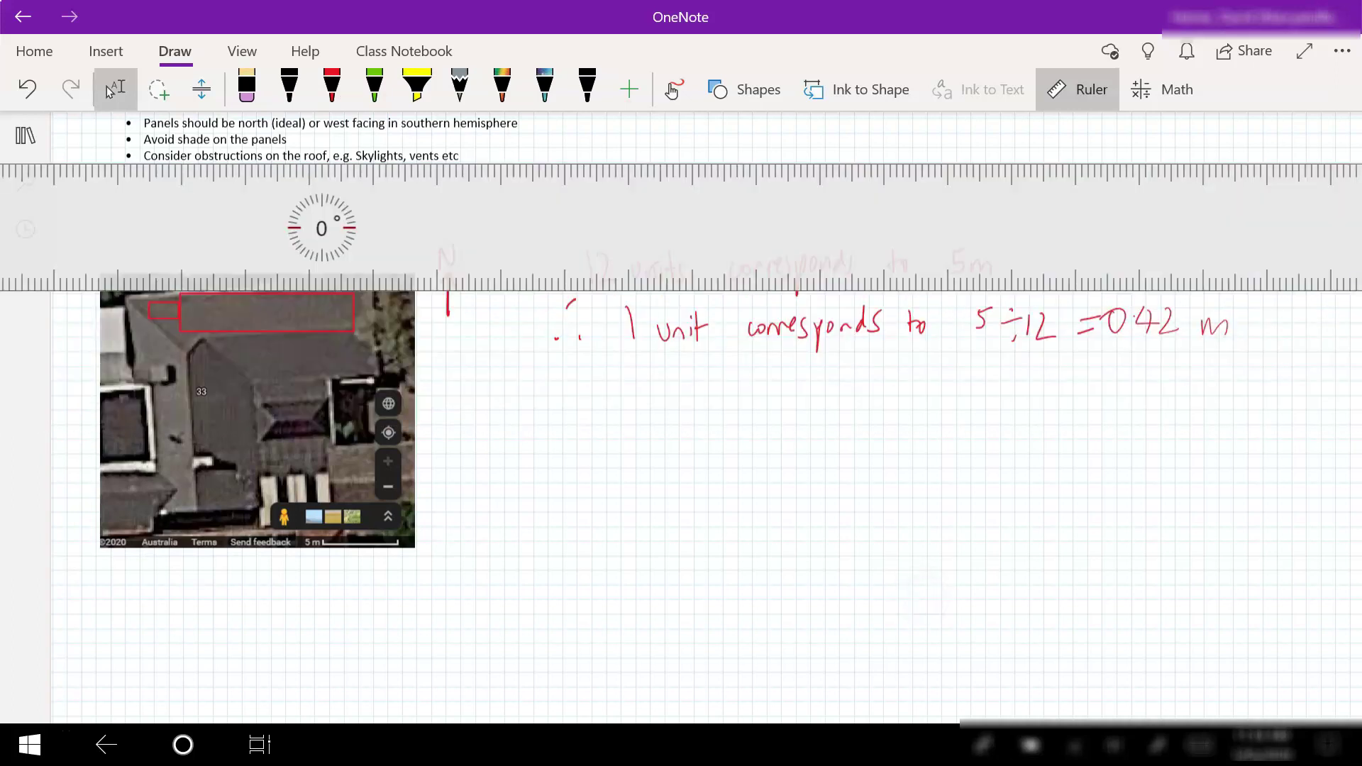
# Write '27 units = 11.3 m' on a new line in red.
pyautogui.click(331, 85)
pyautogui.moveTo(489, 387)
pyautogui.mouseDown()
pyautogui.moveTo(594, 407)
pyautogui.moveTo(821, 397)
pyautogui.mouseUp()
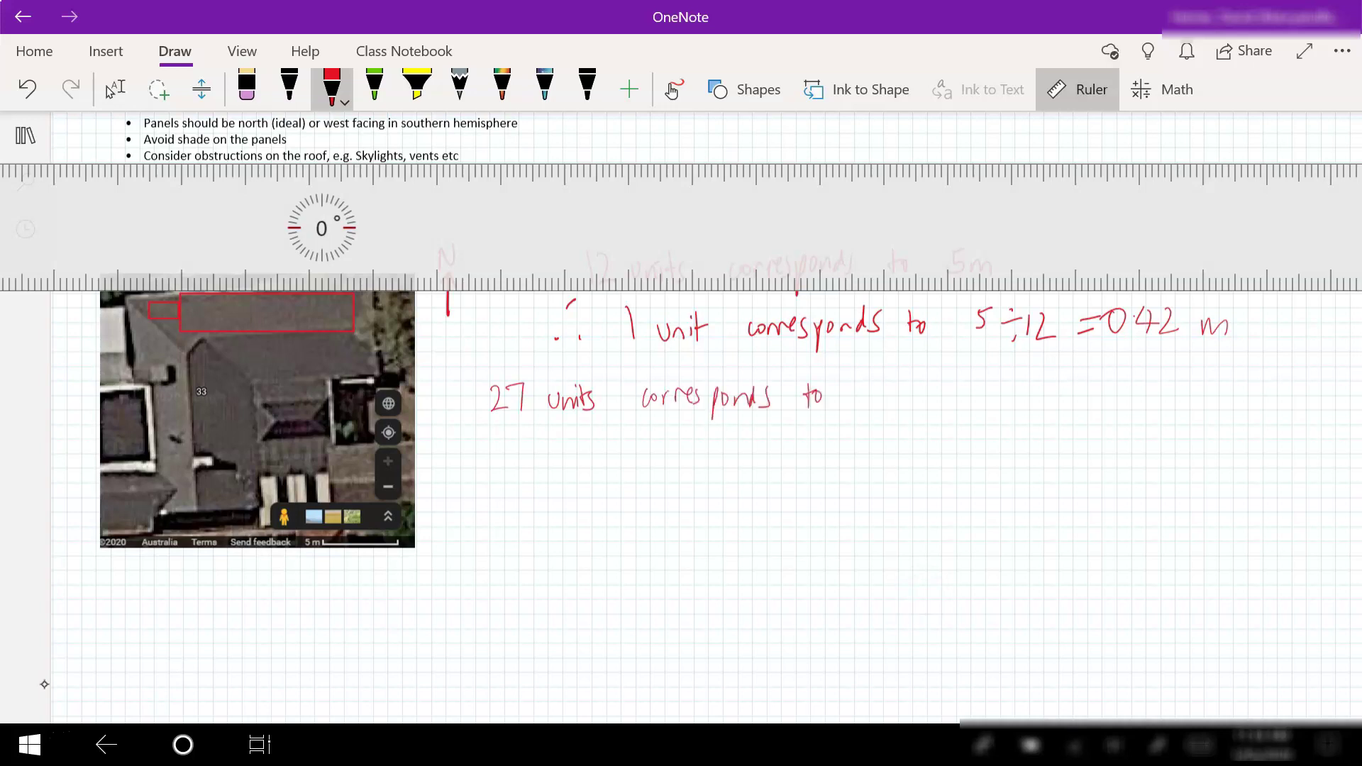
pyautogui.moveTo(871, 383); pyautogui.dragTo(874, 411)
pyautogui.click(898, 394)
pyautogui.moveTo(881, 383)
pyautogui.mouseDown()
pyautogui.moveTo(884, 413)
pyautogui.moveTo(976, 408)
pyautogui.mouseUp()
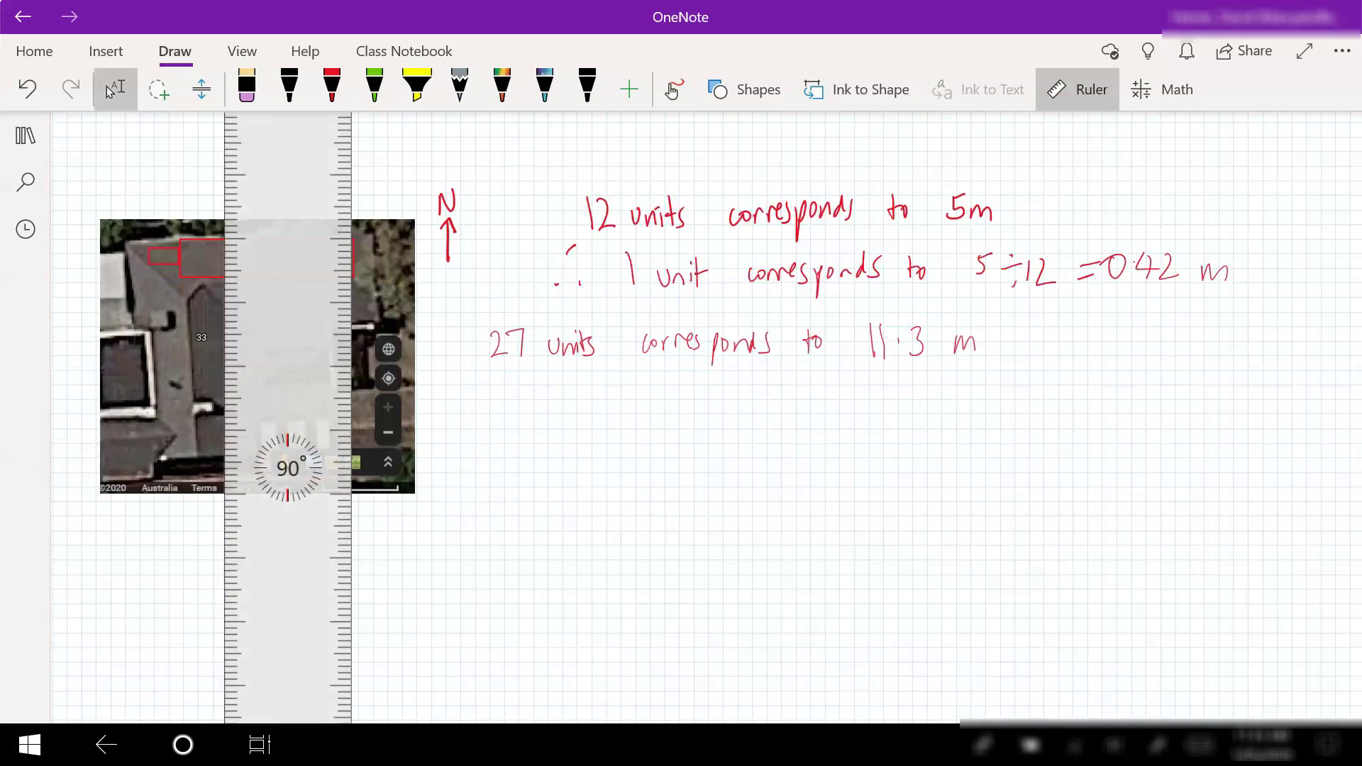
# Write 2.5 m as the conversion for the 6 units line.
pyautogui.click(332, 85)
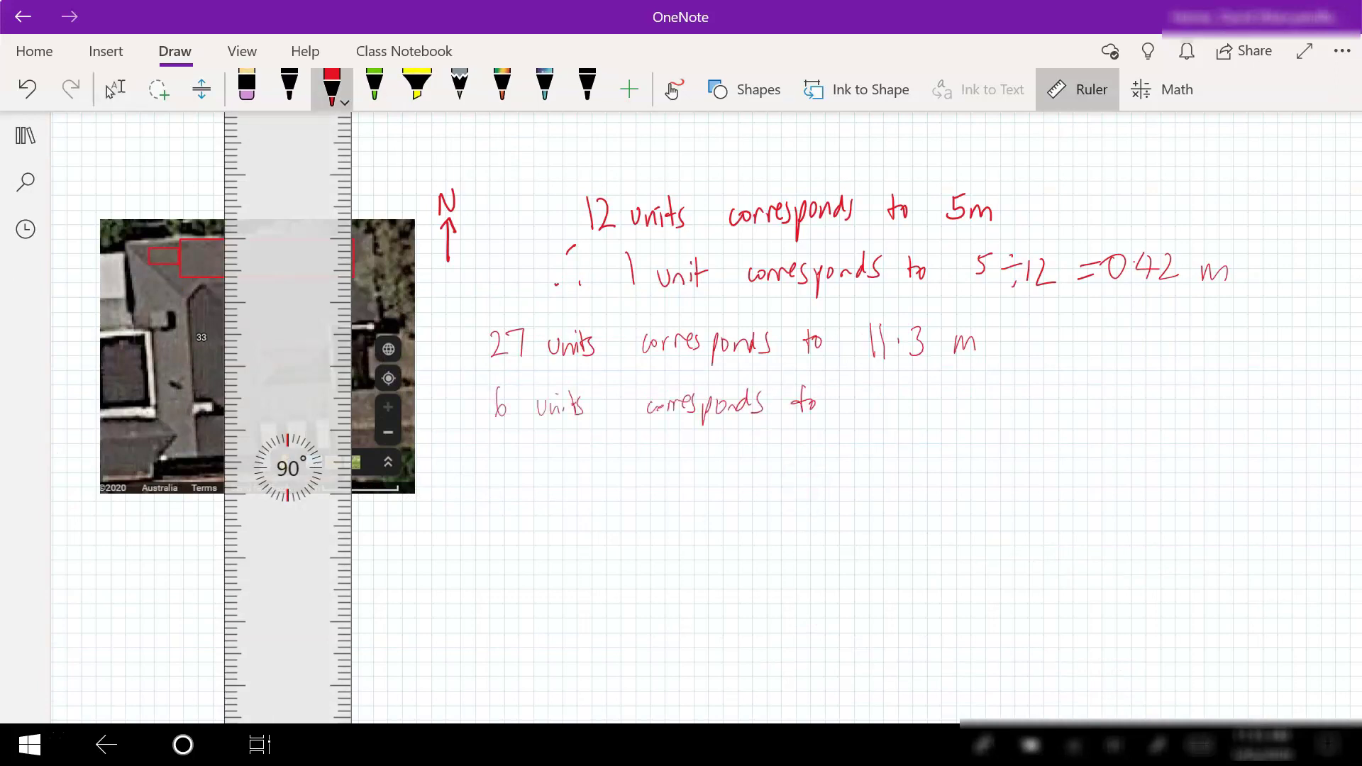
pyautogui.moveTo(867, 394); pyautogui.dragTo(886, 412)
pyautogui.click(896, 403)
pyautogui.moveTo(909, 390); pyautogui.dragTo(908, 411)
pyautogui.moveTo(910, 389); pyautogui.dragTo(925, 389)
pyautogui.moveTo(950, 401); pyautogui.dragTo(973, 417)
# Turn the ruler horizontal and write '5 units corresponds to 2.1 m'.
pyautogui.scroll(-6, 288, 468)
pyautogui.moveTo(295, 295)
pyautogui.mouseDown()
pyautogui.moveTo(308, 315)
pyautogui.moveTo(383, 264)
pyautogui.mouseUp()
pyautogui.scroll(-2, 710, 497)
pyautogui.moveTo(485, 389)
pyautogui.mouseDown()
pyautogui.moveTo(495, 412)
pyautogui.moveTo(581, 410)
pyautogui.mouseUp()
pyautogui.moveTo(639, 398); pyautogui.dragTo(743, 422)
pyautogui.moveTo(780, 396); pyautogui.dragTo(896, 406)
pyautogui.click(883, 402)
pyautogui.moveTo(919, 394); pyautogui.dragTo(941, 409)
# Stand the ruler upright and write '2.5 units corresponds to 1.05 m'.
pyautogui.moveTo(383, 264); pyautogui.dragTo(89, 415)
pyautogui.moveTo(486, 442)
pyautogui.mouseDown()
pyautogui.moveTo(537, 435)
pyautogui.moveTo(527, 455)
pyautogui.moveTo(615, 454)
pyautogui.mouseUp()
pyautogui.moveTo(669, 443); pyautogui.dragTo(791, 461)
pyautogui.moveTo(825, 447); pyautogui.dragTo(848, 454)
pyautogui.moveTo(889, 432)
pyautogui.mouseDown()
pyautogui.moveTo(890, 452)
pyautogui.moveTo(911, 434)
pyautogui.moveTo(926, 452)
pyautogui.mouseUp()
pyautogui.click(895, 449)
pyautogui.moveTo(931, 429); pyautogui.dragTo(982, 447)
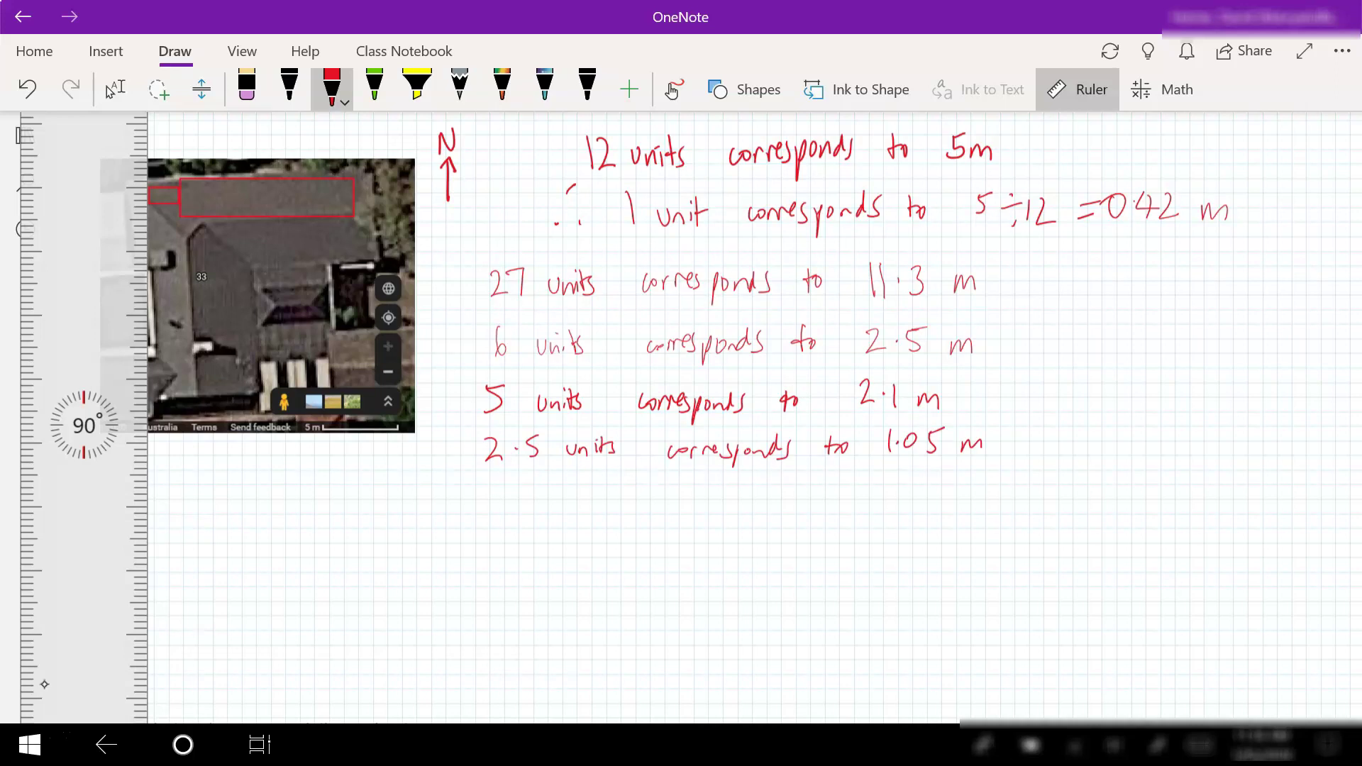
# Label the map's outlines in green with 11m, 2.5m, 2.1 and 1.05.
pyautogui.click(374, 85)
pyautogui.moveTo(254, 146); pyautogui.dragTo(255, 162)
pyautogui.moveTo(261, 145); pyautogui.dragTo(262, 162)
pyautogui.moveTo(266, 162); pyautogui.dragTo(283, 162)
pyautogui.moveTo(83, 426)
pyautogui.mouseDown()
pyautogui.moveTo(489, 419)
pyautogui.moveTo(1079, 342)
pyautogui.mouseUp()
pyautogui.moveTo(365, 206); pyautogui.dragTo(410, 193)
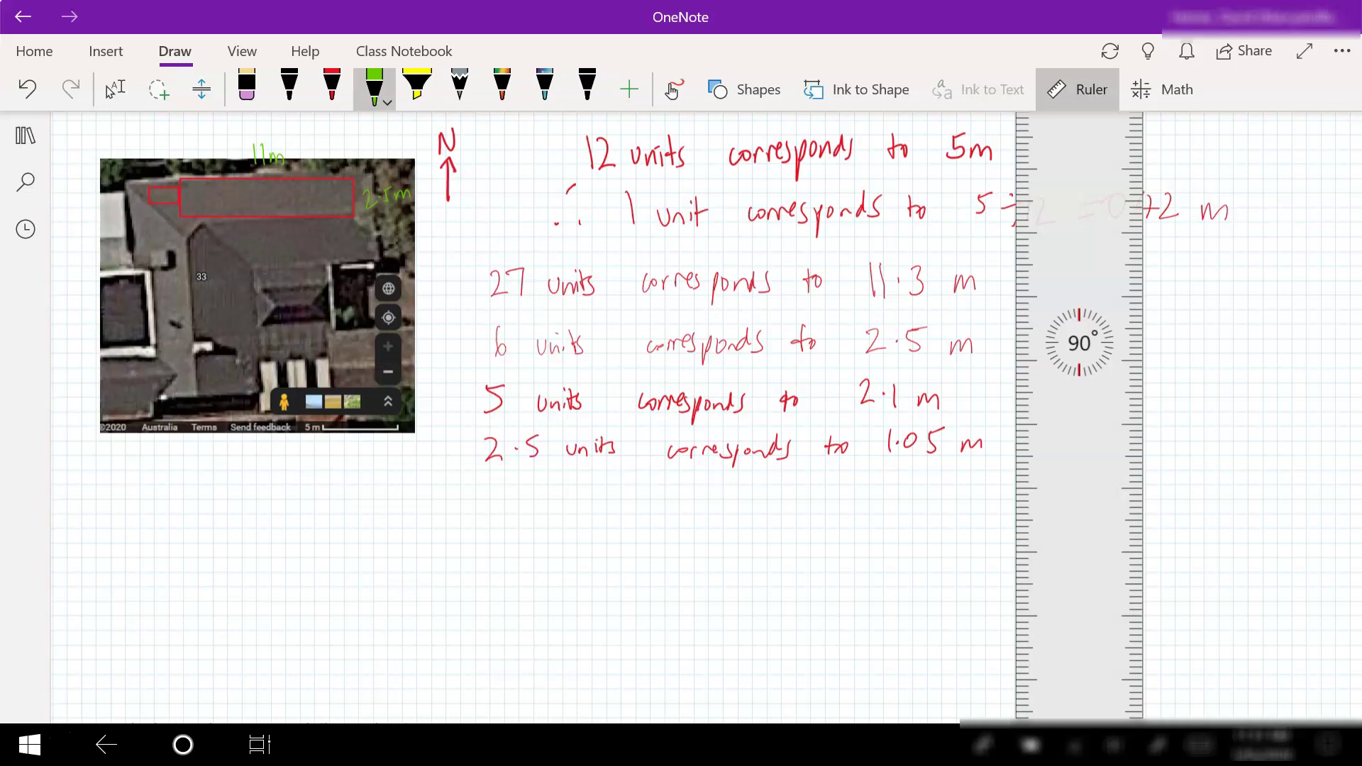
pyautogui.click(156, 172)
pyautogui.moveTo(144, 162); pyautogui.dragTo(164, 174)
pyautogui.moveTo(141, 188); pyautogui.dragTo(135, 215)
# Write 11x2 inside the red rectangle and 2x1 with a leader to the small box.
pyautogui.moveTo(335, 180)
pyautogui.mouseDown()
pyautogui.moveTo(349, 218)
pyautogui.moveTo(350, 198)
pyautogui.mouseUp()
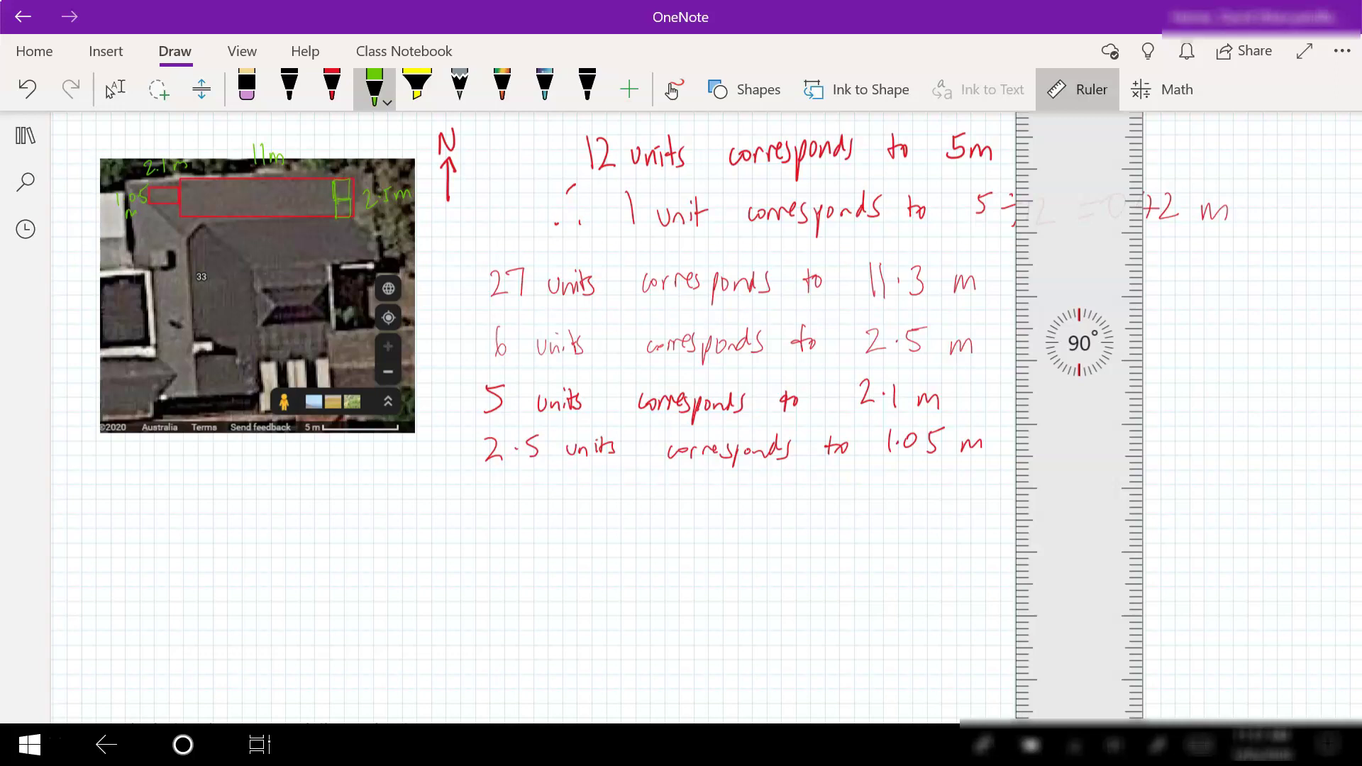
pyautogui.moveTo(221, 189); pyautogui.dragTo(222, 205)
pyautogui.moveTo(228, 188); pyautogui.dragTo(229, 205)
pyautogui.moveTo(239, 193); pyautogui.dragTo(249, 204)
pyautogui.moveTo(249, 193); pyautogui.dragTo(239, 204)
pyautogui.moveTo(258, 192); pyautogui.dragTo(277, 201)
pyautogui.moveTo(166, 202); pyautogui.dragTo(80, 253)
pyautogui.moveTo(80, 239); pyautogui.dragTo(71, 253)
pyautogui.moveTo(85, 229); pyautogui.dragTo(87, 250)
pyautogui.scroll(1, 638, 426)
pyautogui.click(331, 87)
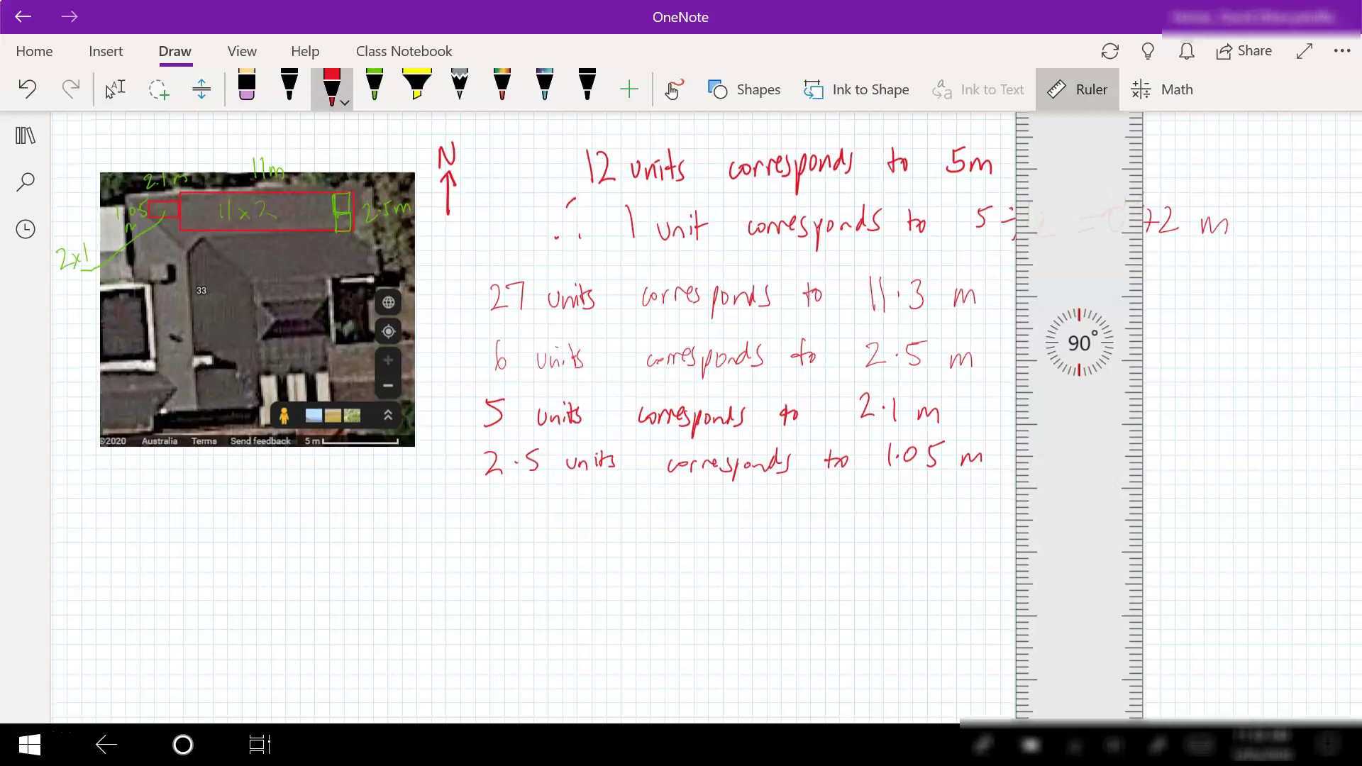
# Write 'Total number of panels = 24' in black ink.
pyautogui.click(288, 86)
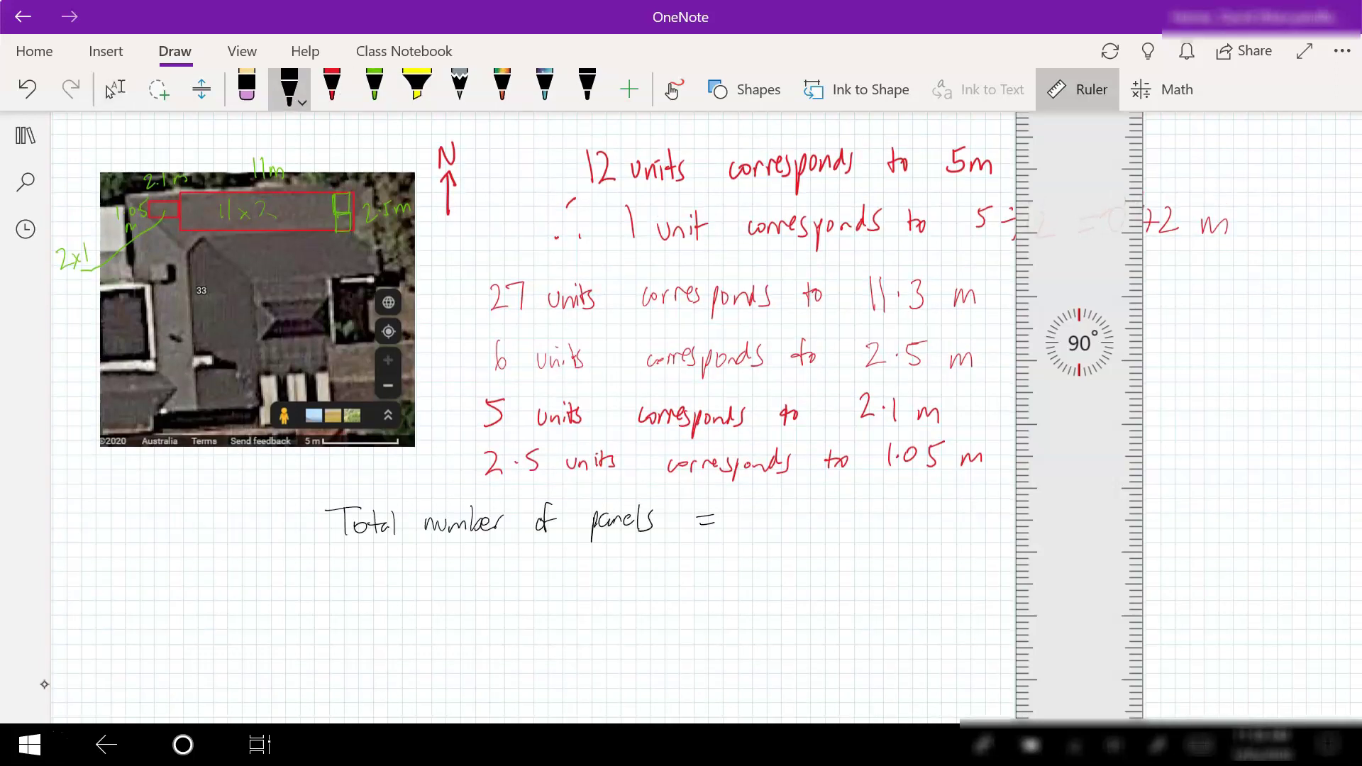
pyautogui.moveTo(752, 509)
pyautogui.mouseDown()
pyautogui.moveTo(770, 528)
pyautogui.moveTo(799, 520)
pyautogui.mouseUp()
pyautogui.moveTo(789, 512); pyautogui.dragTo(790, 532)
# Start a new line with the handwritten label 'Total Wattage'.
pyautogui.moveTo(325, 564); pyautogui.dragTo(345, 560)
pyautogui.moveTo(338, 562)
pyautogui.mouseDown()
pyautogui.moveTo(340, 589)
pyautogui.moveTo(356, 575)
pyautogui.mouseUp()
pyautogui.moveTo(369, 562)
pyautogui.mouseDown()
pyautogui.moveTo(371, 587)
pyautogui.moveTo(378, 572)
pyautogui.mouseUp()
pyautogui.moveTo(386, 575); pyautogui.dragTo(387, 586)
pyautogui.moveTo(395, 558)
pyautogui.mouseDown()
pyautogui.moveTo(395, 587)
pyautogui.moveTo(440, 587)
pyautogui.moveTo(453, 562)
pyautogui.mouseUp()
pyautogui.moveTo(469, 579); pyautogui.dragTo(481, 585)
pyautogui.moveTo(475, 571); pyautogui.dragTo(486, 572)
pyautogui.moveTo(490, 564)
pyautogui.mouseDown()
pyautogui.moveTo(509, 604)
pyautogui.moveTo(533, 581)
pyautogui.moveTo(596, 569)
pyautogui.mouseUp()
# Complete the wattage as = 24 x 315 = 7560 W.
pyautogui.moveTo(574, 580); pyautogui.dragTo(634, 583)
pyautogui.moveTo(659, 564)
pyautogui.mouseDown()
pyautogui.moveTo(658, 581)
pyautogui.moveTo(709, 588)
pyautogui.mouseUp()
pyautogui.moveTo(711, 572)
pyautogui.mouseDown()
pyautogui.moveTo(692, 589)
pyautogui.moveTo(739, 586)
pyautogui.mouseUp()
pyautogui.moveTo(769, 565); pyautogui.dragTo(776, 587)
pyautogui.moveTo(778, 565); pyautogui.dragTo(802, 562)
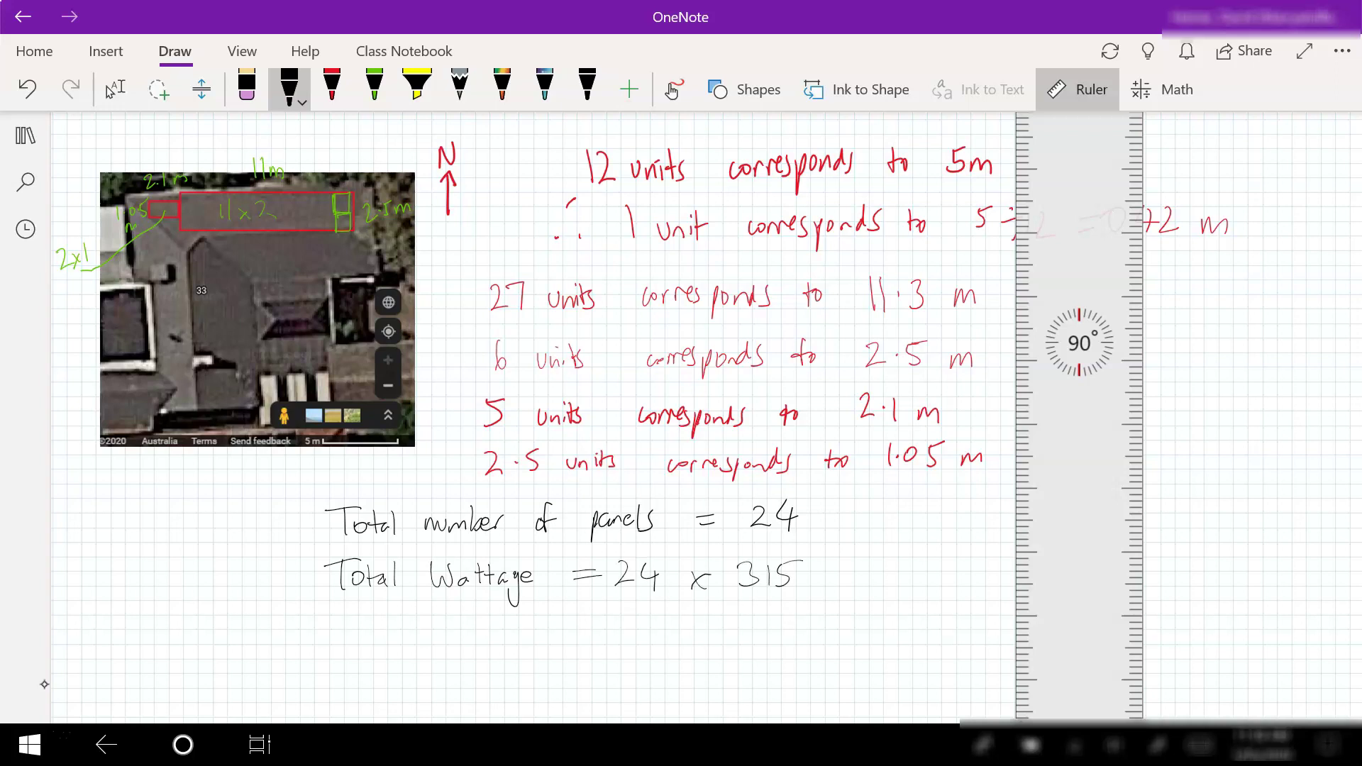
pyautogui.moveTo(572, 618); pyautogui.dragTo(603, 616)
pyautogui.moveTo(577, 626); pyautogui.dragTo(604, 625)
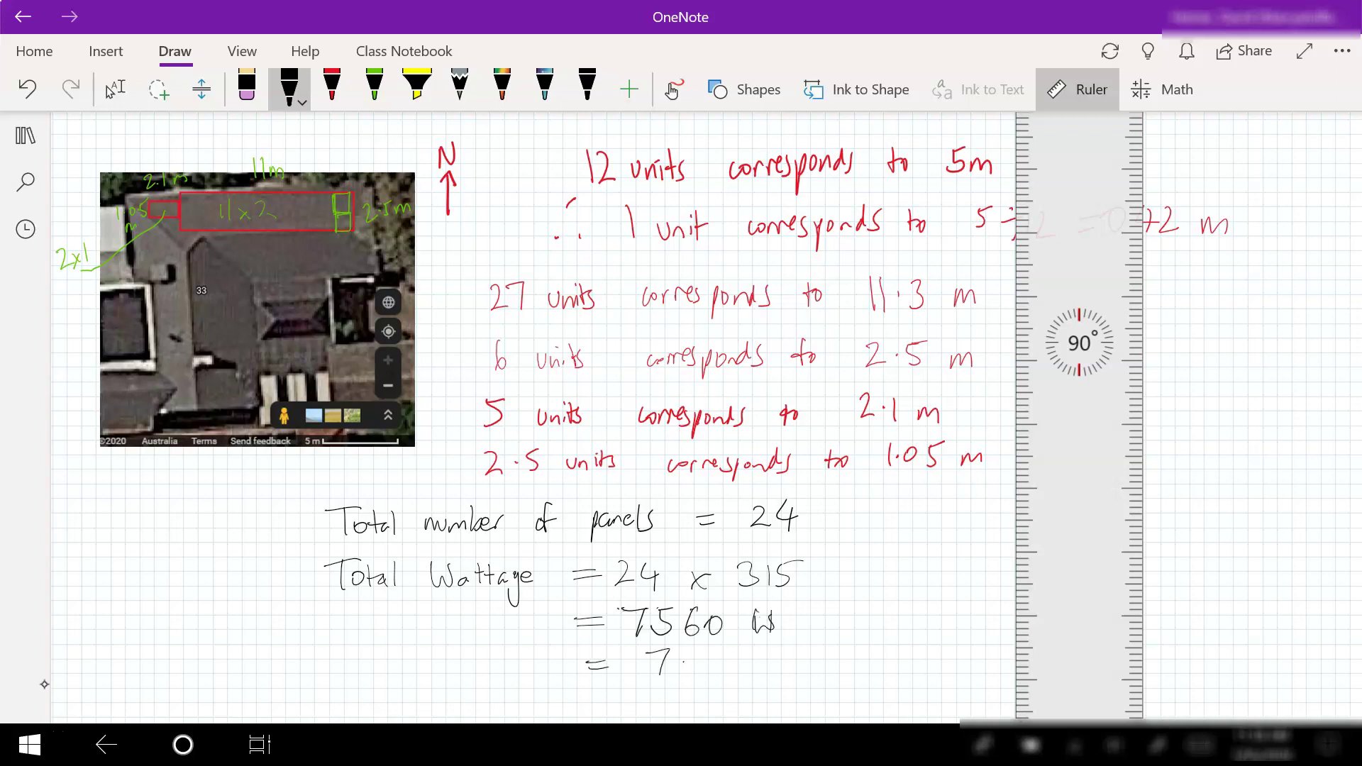
pyautogui.moveTo(703, 647)
pyautogui.mouseDown()
pyautogui.moveTo(695, 671)
pyautogui.moveTo(745, 675)
pyautogui.moveTo(796, 648)
pyautogui.mouseUp()
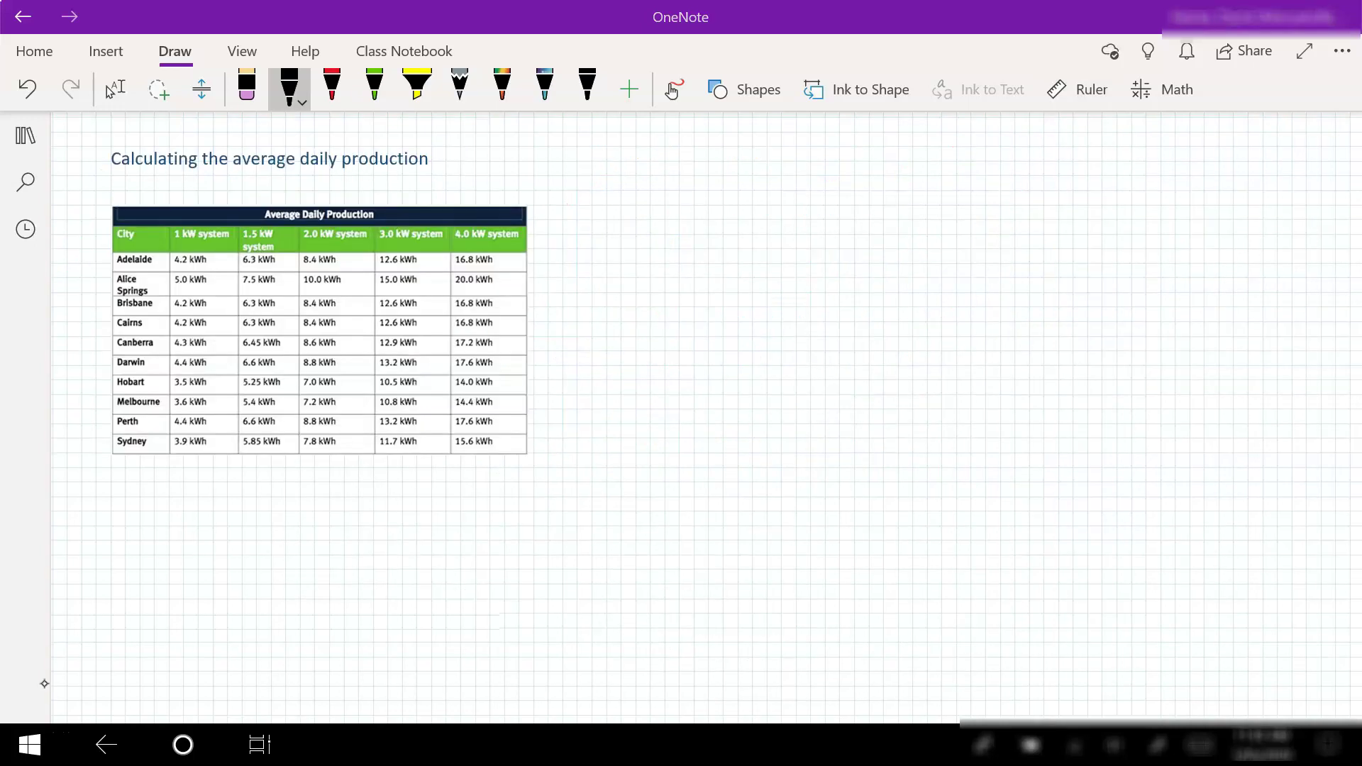
# Write 'Total Power = 7.6kW' in black, then circle Adelaide's 4.2 kWh in red.
pyautogui.moveTo(597, 192); pyautogui.dragTo(637, 188)
pyautogui.moveTo(615, 190)
pyautogui.mouseDown()
pyautogui.moveTo(614, 224)
pyautogui.moveTo(638, 208)
pyautogui.moveTo(651, 223)
pyautogui.mouseUp()
pyautogui.moveTo(640, 206); pyautogui.dragTo(657, 205)
pyautogui.moveTo(660, 207); pyautogui.dragTo(681, 221)
pyautogui.moveTo(729, 193); pyautogui.dragTo(727, 221)
pyautogui.moveTo(730, 189); pyautogui.dragTo(733, 203)
pyautogui.moveTo(745, 205); pyautogui.dragTo(871, 200)
pyautogui.moveTo(846, 211)
pyautogui.mouseDown()
pyautogui.moveTo(934, 219)
pyautogui.moveTo(958, 204)
pyautogui.mouseUp()
pyautogui.moveTo(979, 185); pyautogui.dragTo(971, 203)
pyautogui.moveTo(999, 183)
pyautogui.mouseDown()
pyautogui.moveTo(1044, 213)
pyautogui.moveTo(1057, 186)
pyautogui.mouseUp()
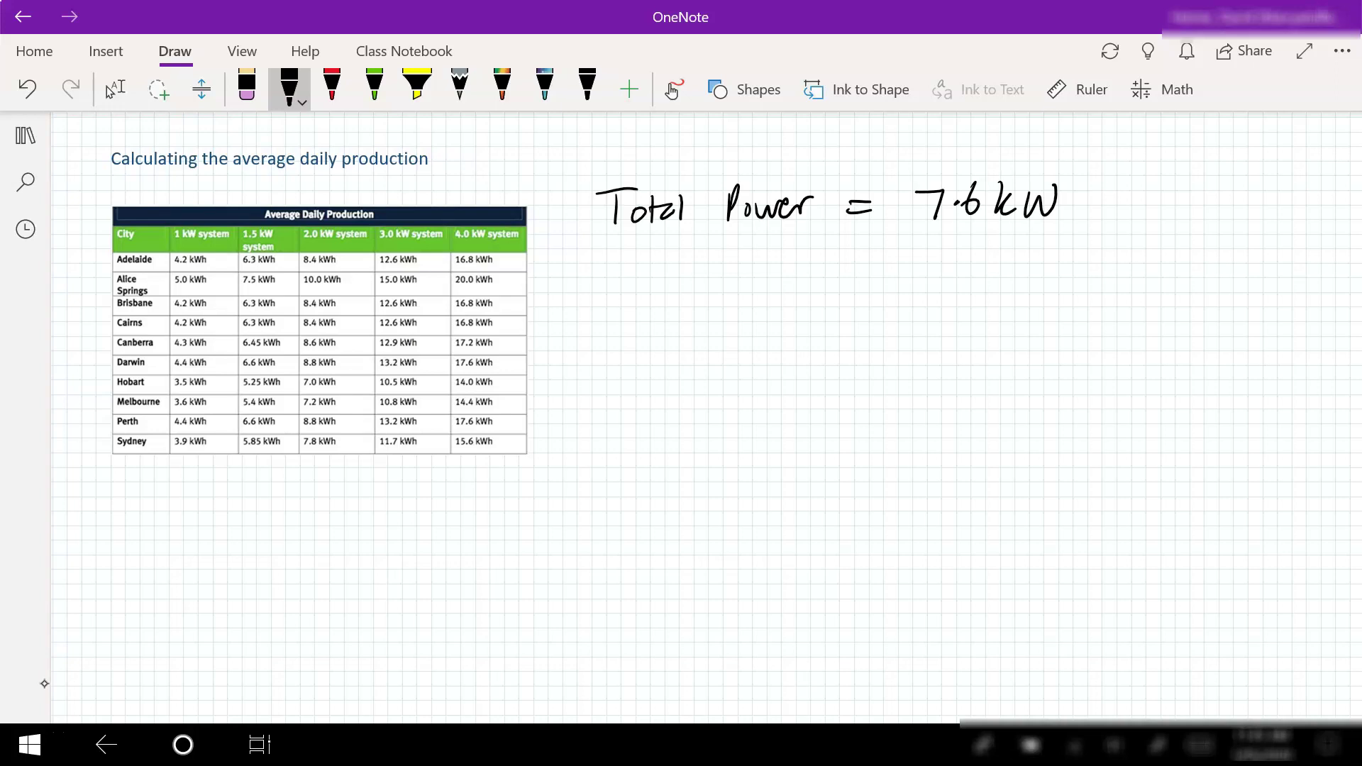
pyautogui.click(332, 85)
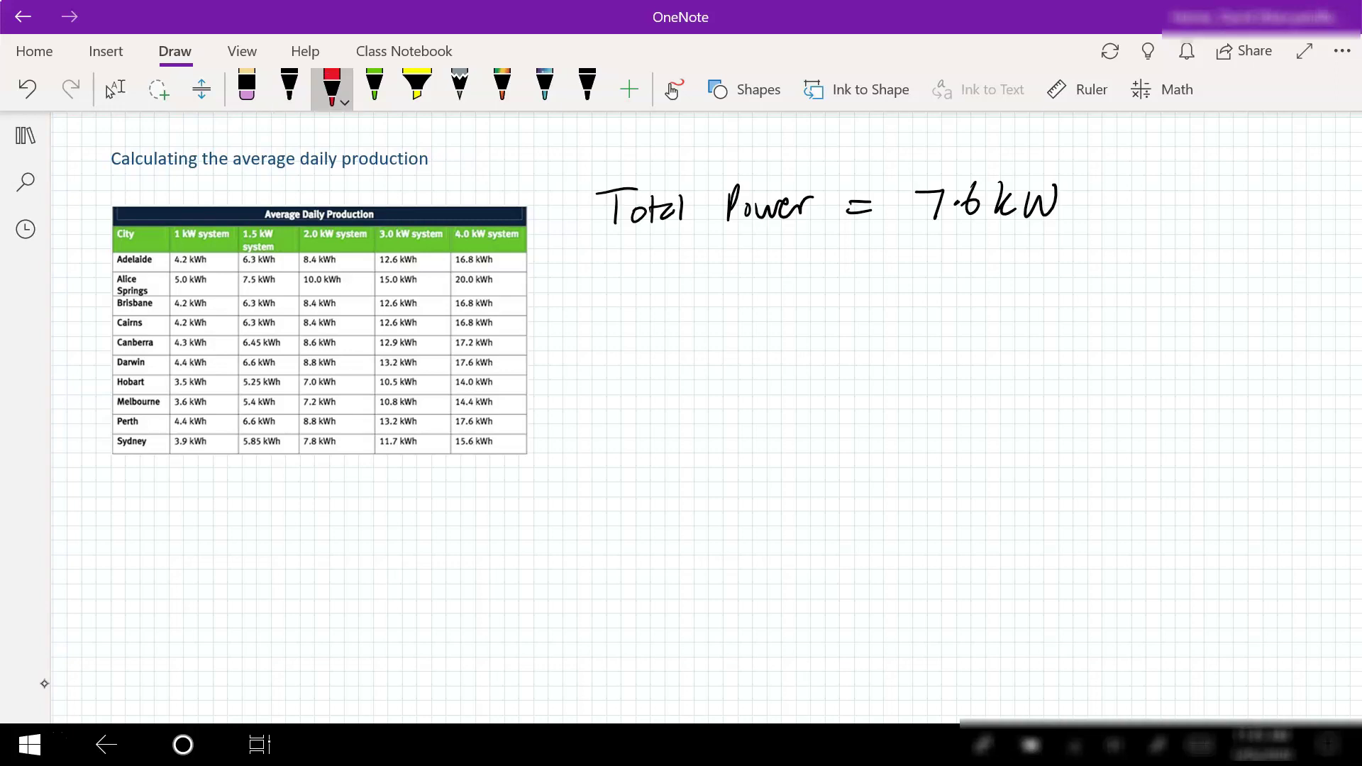
pyautogui.moveTo(177, 234)
pyautogui.mouseDown()
pyautogui.moveTo(225, 245)
pyautogui.moveTo(210, 245)
pyautogui.mouseUp()
# Write 'Total Energy' in black below Total Power.
pyautogui.click(290, 85)
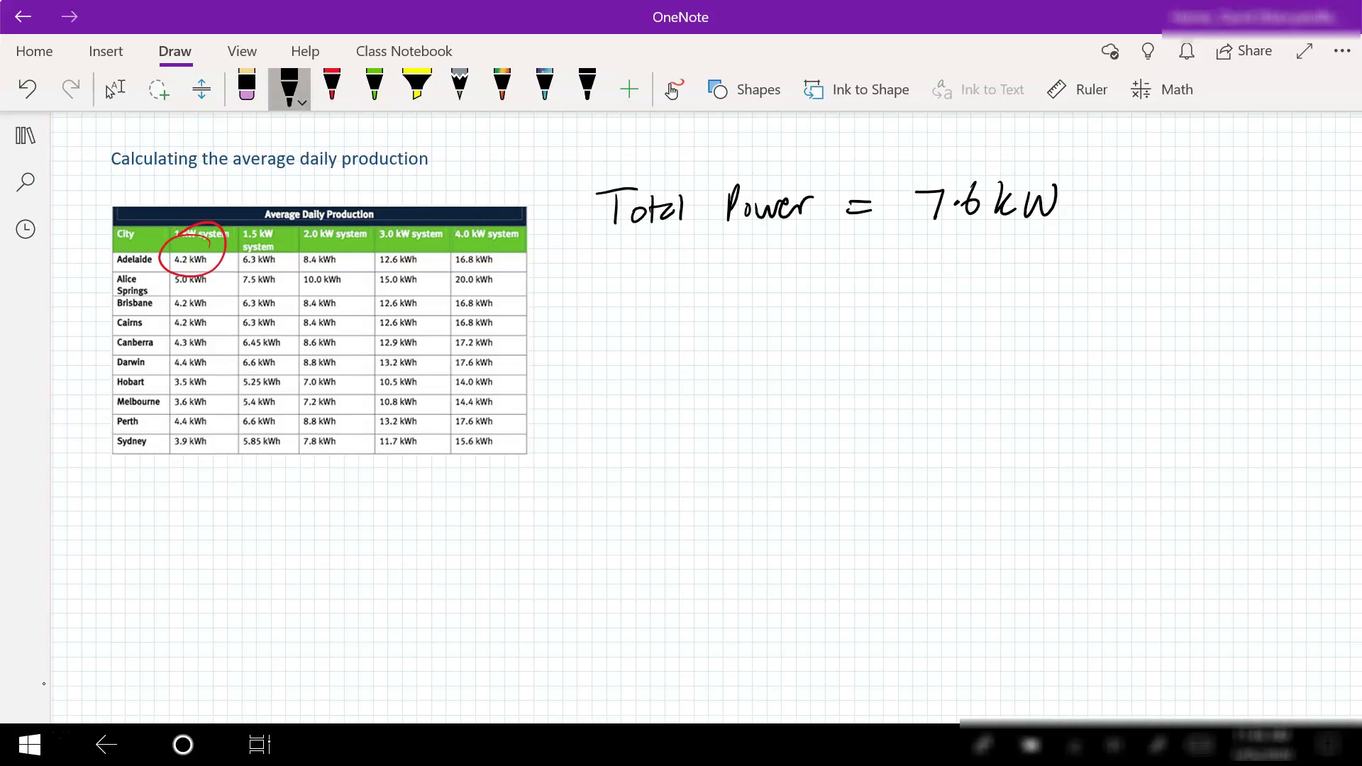
pyautogui.moveTo(594, 257)
pyautogui.mouseDown()
pyautogui.moveTo(596, 289)
pyautogui.moveTo(611, 251)
pyautogui.mouseUp()
pyautogui.moveTo(623, 270); pyautogui.dragTo(640, 290)
pyautogui.moveTo(630, 271)
pyautogui.mouseDown()
pyautogui.moveTo(661, 269)
pyautogui.moveTo(668, 287)
pyautogui.mouseUp()
pyautogui.moveTo(674, 252); pyautogui.dragTo(675, 291)
pyautogui.moveTo(741, 256)
pyautogui.mouseDown()
pyautogui.moveTo(744, 286)
pyautogui.moveTo(739, 270)
pyautogui.mouseUp()
pyautogui.moveTo(748, 268)
pyautogui.mouseDown()
pyautogui.moveTo(760, 286)
pyautogui.moveTo(784, 279)
pyautogui.mouseUp()
pyautogui.moveTo(788, 285)
pyautogui.mouseDown()
pyautogui.moveTo(806, 268)
pyautogui.moveTo(796, 305)
pyautogui.mouseUp()
pyautogui.moveTo(821, 269)
pyautogui.mouseDown()
pyautogui.moveTo(828, 305)
pyautogui.moveTo(810, 290)
pyautogui.mouseUp()
# Add 'production =' on the line below to complete the label.
pyautogui.moveTo(632, 328); pyautogui.dragTo(632, 370)
pyautogui.moveTo(633, 333); pyautogui.dragTo(642, 345)
pyautogui.moveTo(652, 348)
pyautogui.mouseDown()
pyautogui.moveTo(663, 328)
pyautogui.moveTo(669, 339)
pyautogui.mouseUp()
pyautogui.moveTo(682, 312)
pyautogui.mouseDown()
pyautogui.moveTo(682, 344)
pyautogui.moveTo(706, 342)
pyautogui.mouseUp()
pyautogui.moveTo(718, 325)
pyautogui.mouseDown()
pyautogui.moveTo(709, 343)
pyautogui.moveTo(731, 349)
pyautogui.mouseUp()
pyautogui.moveTo(744, 332); pyautogui.dragTo(784, 346)
pyautogui.moveTo(887, 282); pyautogui.dragTo(916, 280)
pyautogui.moveTo(892, 290); pyautogui.dragTo(983, 293)
# Write the calculation 7.6 x 4.2 = 31.9 kWh.
pyautogui.moveTo(992, 288); pyautogui.dragTo(1079, 291)
pyautogui.moveTo(1080, 274)
pyautogui.mouseDown()
pyautogui.moveTo(1057, 301)
pyautogui.moveTo(1123, 281)
pyautogui.moveTo(1121, 301)
pyautogui.mouseUp()
pyautogui.moveTo(1129, 287); pyautogui.dragTo(1130, 291)
pyautogui.moveTo(1142, 268)
pyautogui.mouseDown()
pyautogui.moveTo(1146, 288)
pyautogui.moveTo(1165, 287)
pyautogui.mouseUp()
pyautogui.moveTo(888, 352); pyautogui.dragTo(909, 349)
pyautogui.moveTo(887, 362); pyautogui.dragTo(952, 370)
pyautogui.moveTo(986, 340)
pyautogui.mouseDown()
pyautogui.moveTo(988, 368)
pyautogui.moveTo(1004, 356)
pyautogui.mouseUp()
pyautogui.moveTo(1035, 341)
pyautogui.mouseDown()
pyautogui.moveTo(1032, 378)
pyautogui.moveTo(1088, 369)
pyautogui.moveTo(1112, 344)
pyautogui.moveTo(1143, 370)
pyautogui.mouseUp()
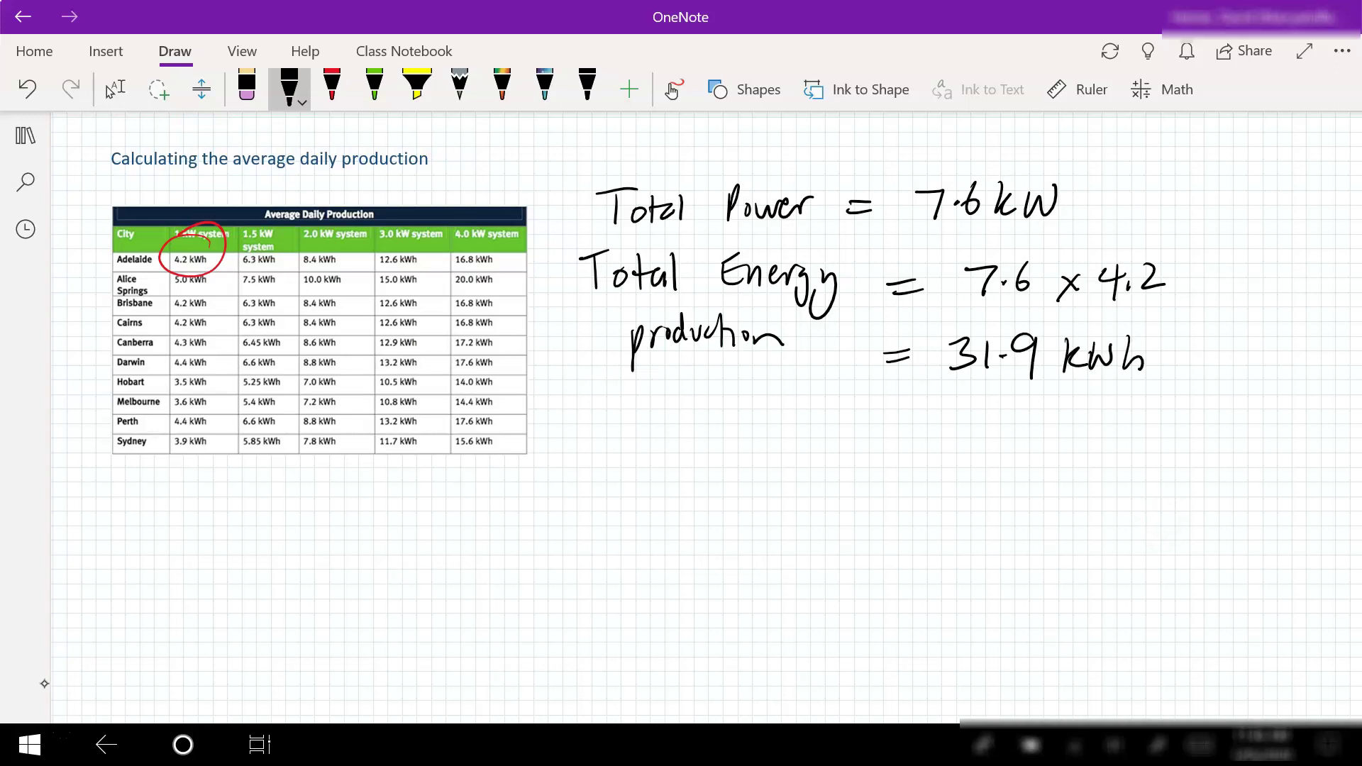
pyautogui.click(332, 86)
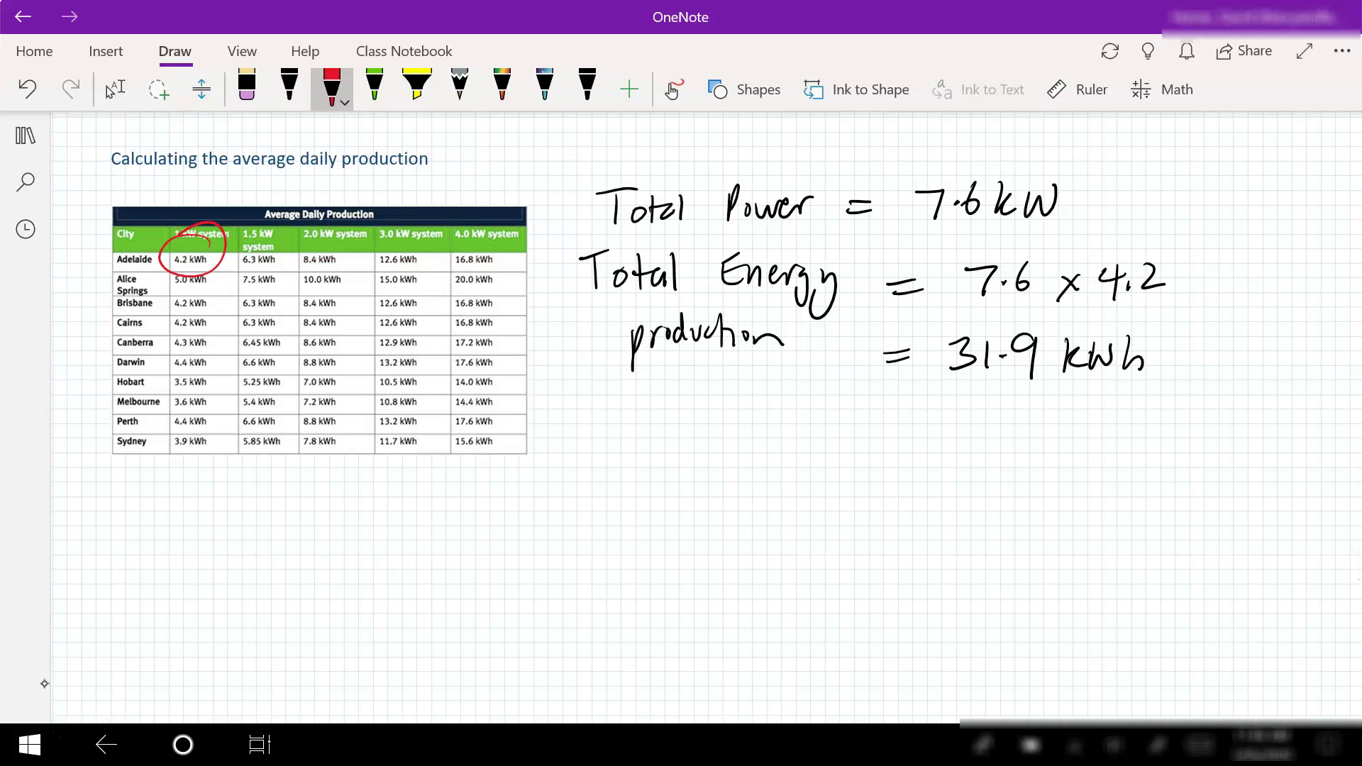
# Draw a red line beneath the 31.9 kWh total energy result.
pyautogui.moveTo(927, 417); pyautogui.dragTo(1169, 411)
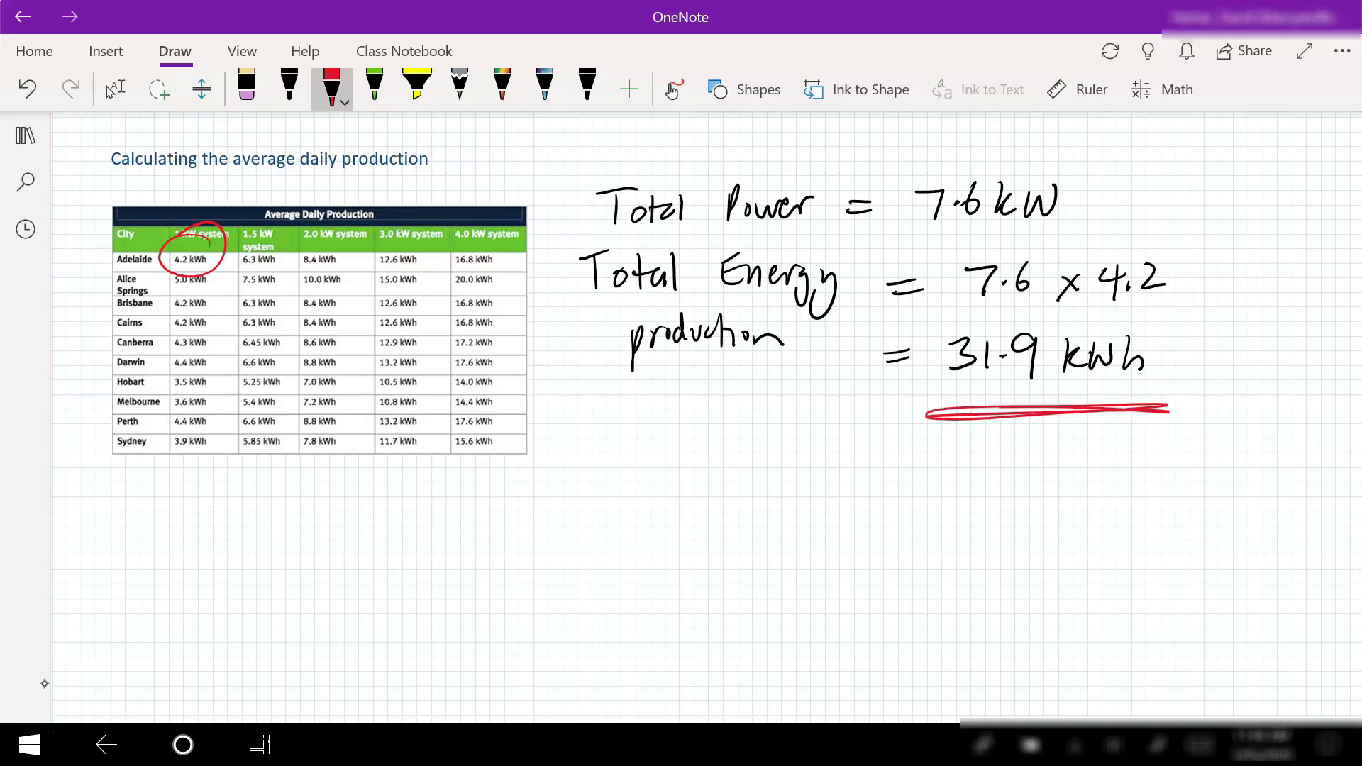